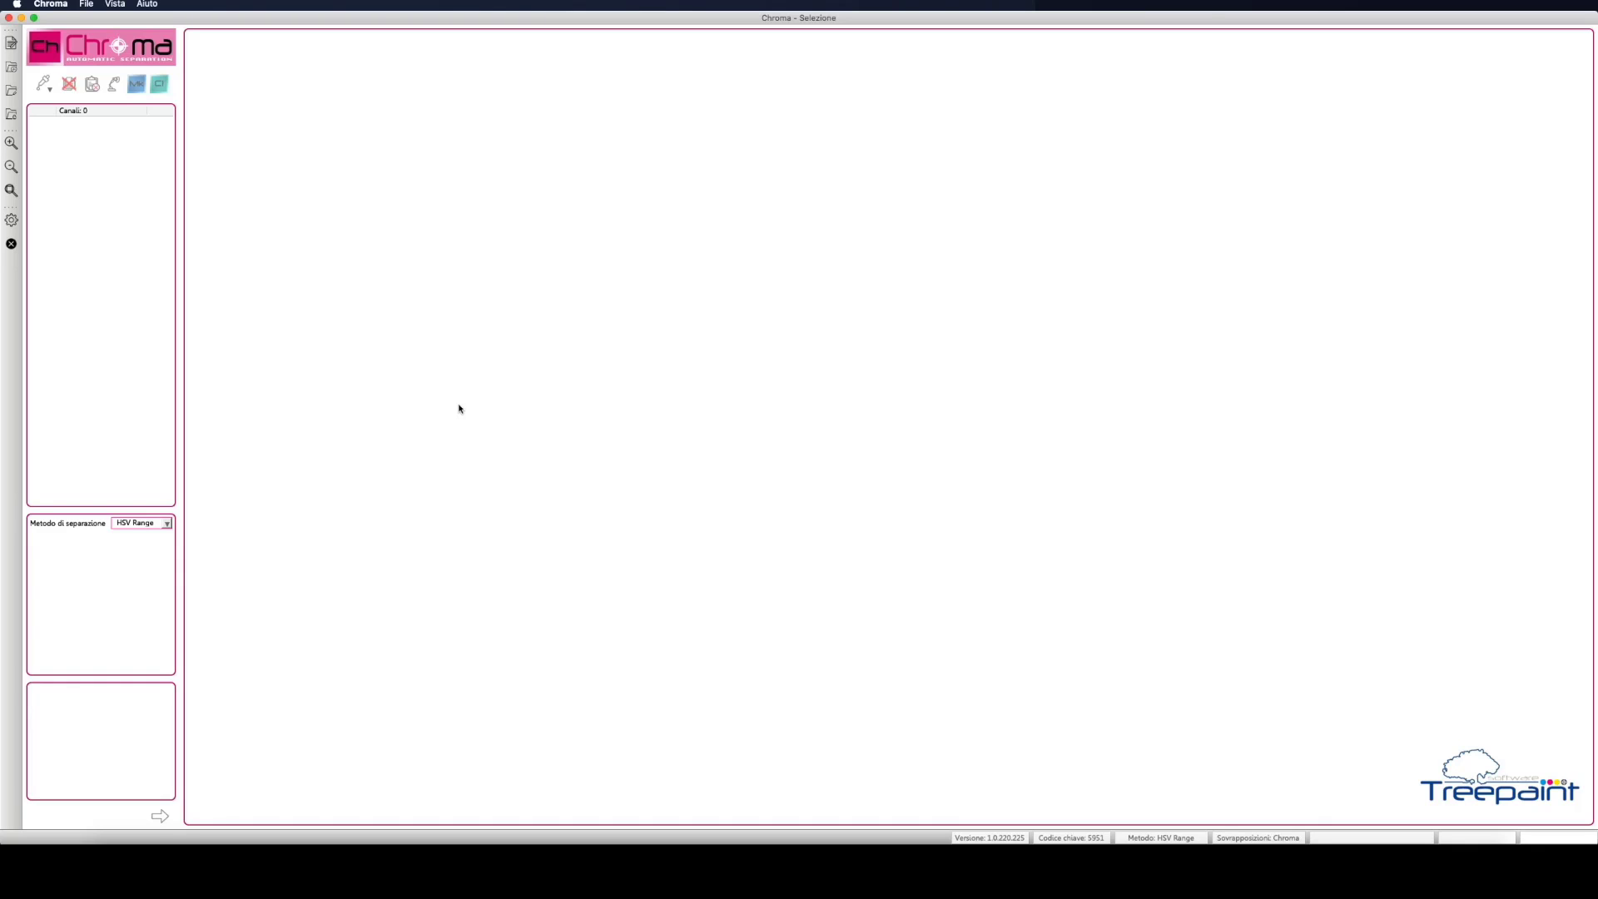
Step: Open the Chroma settings (Impostazioni) and enlarge the dialog
click(11, 220)
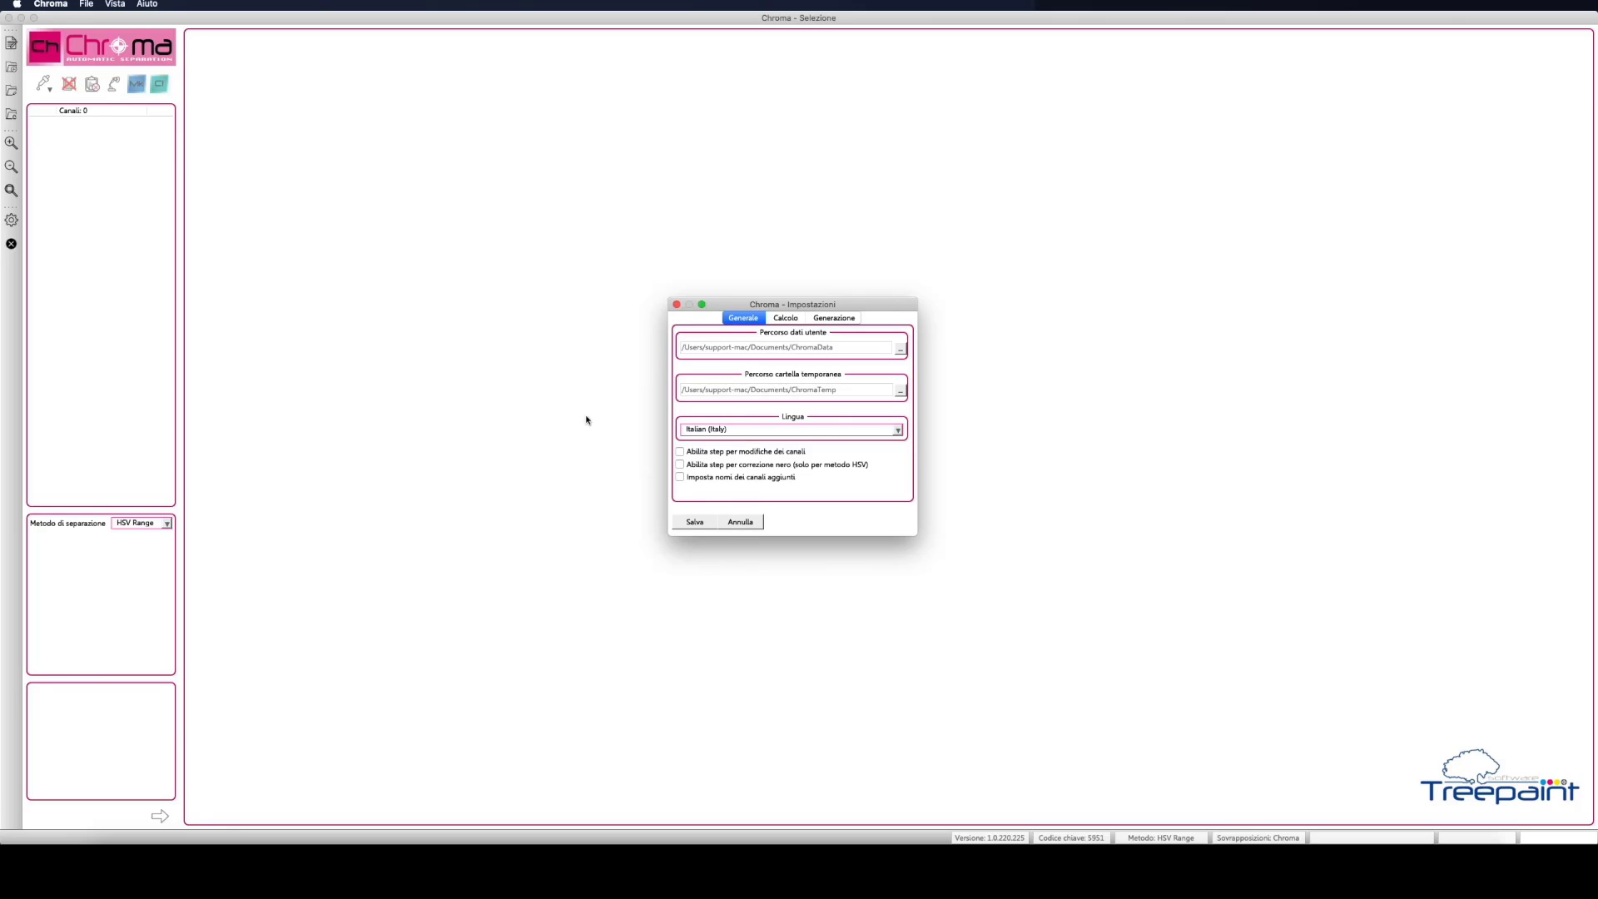
click(734, 520)
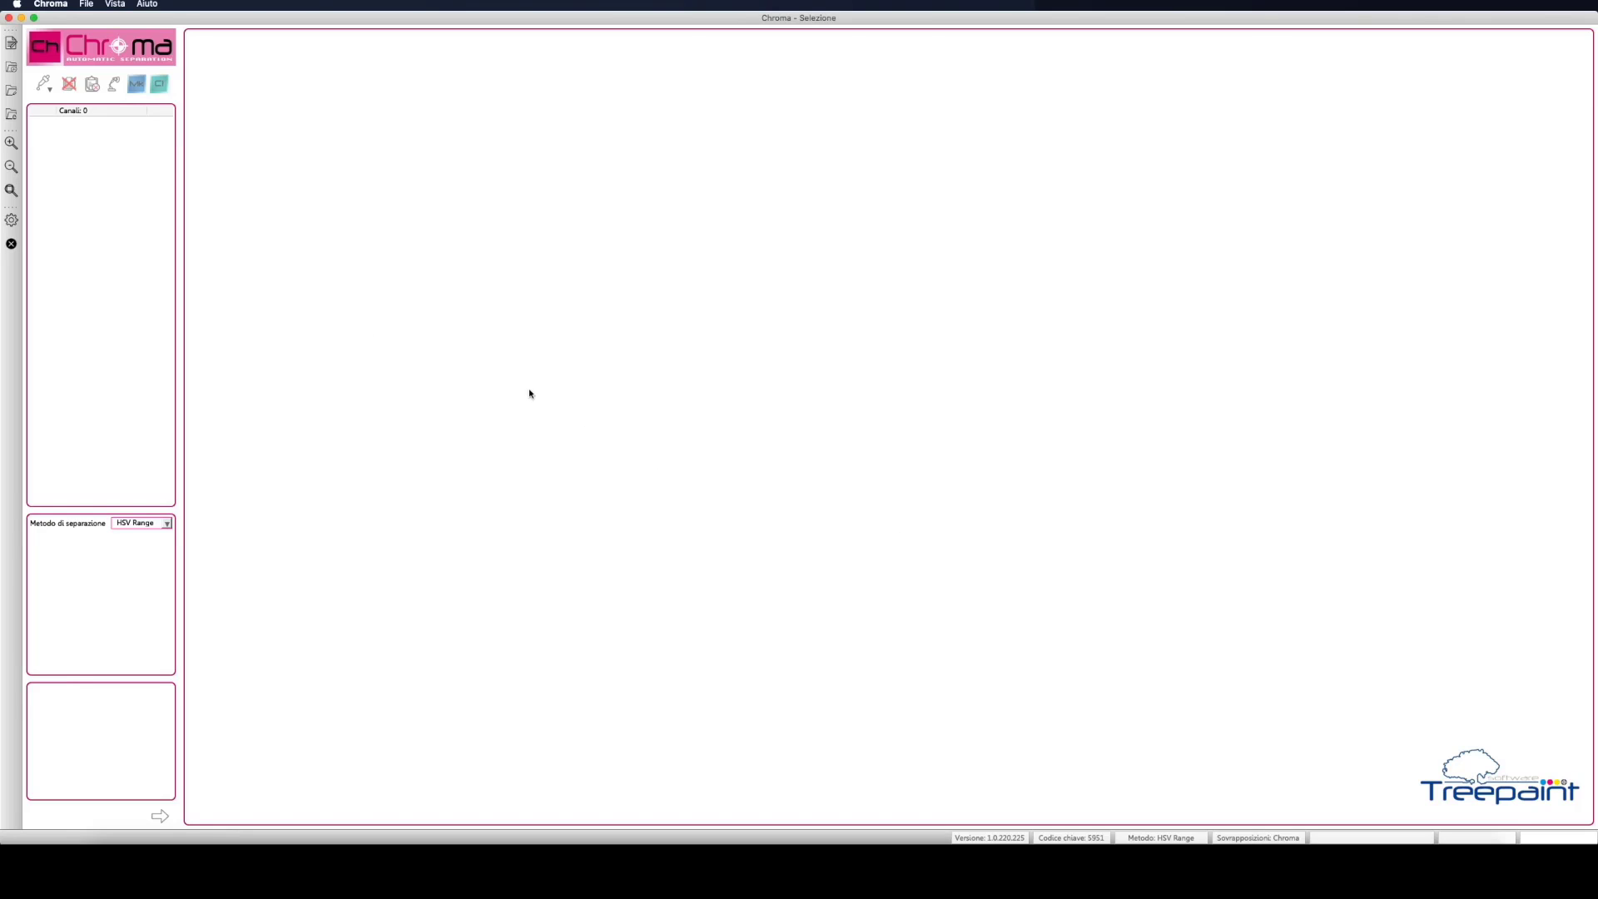
click(86, 4)
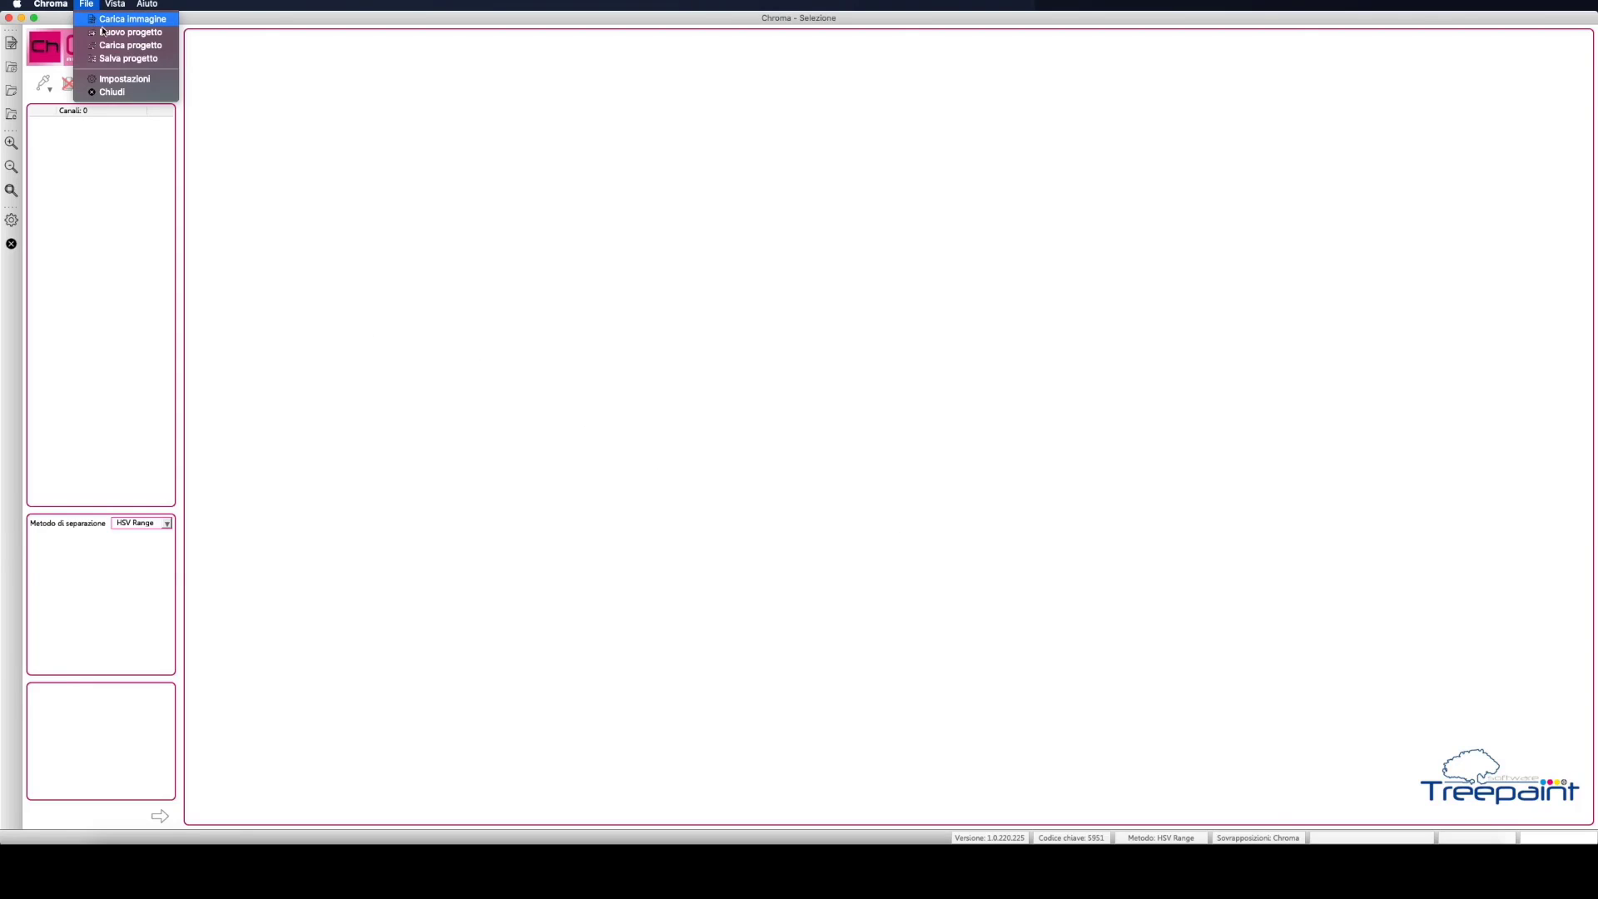
click(150, 82)
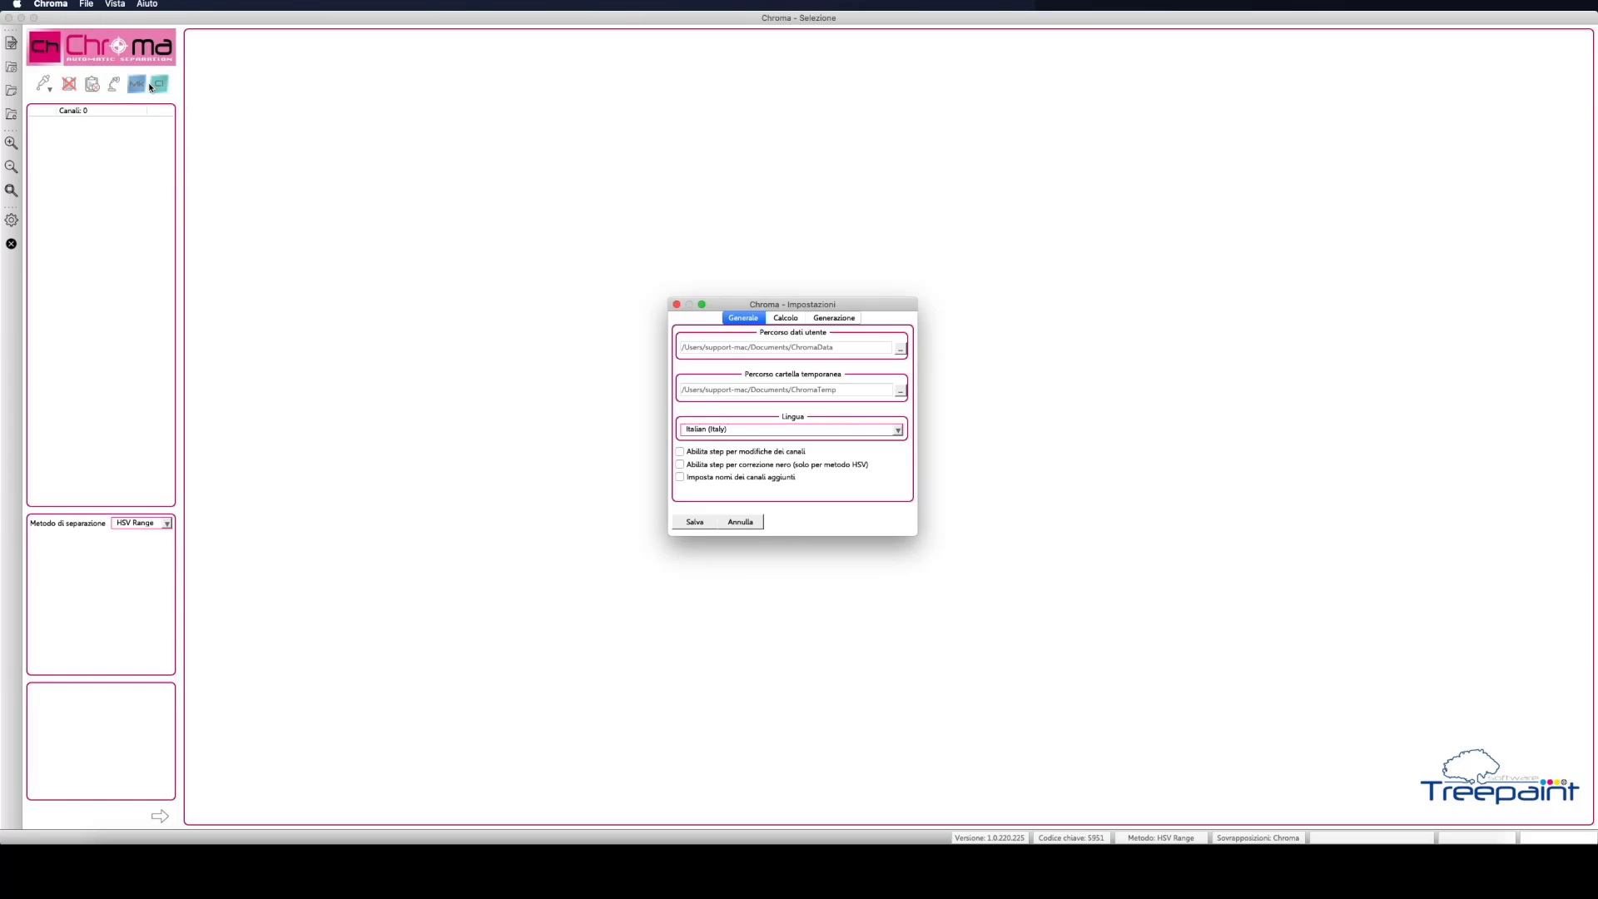
drag(916, 534, 987, 593)
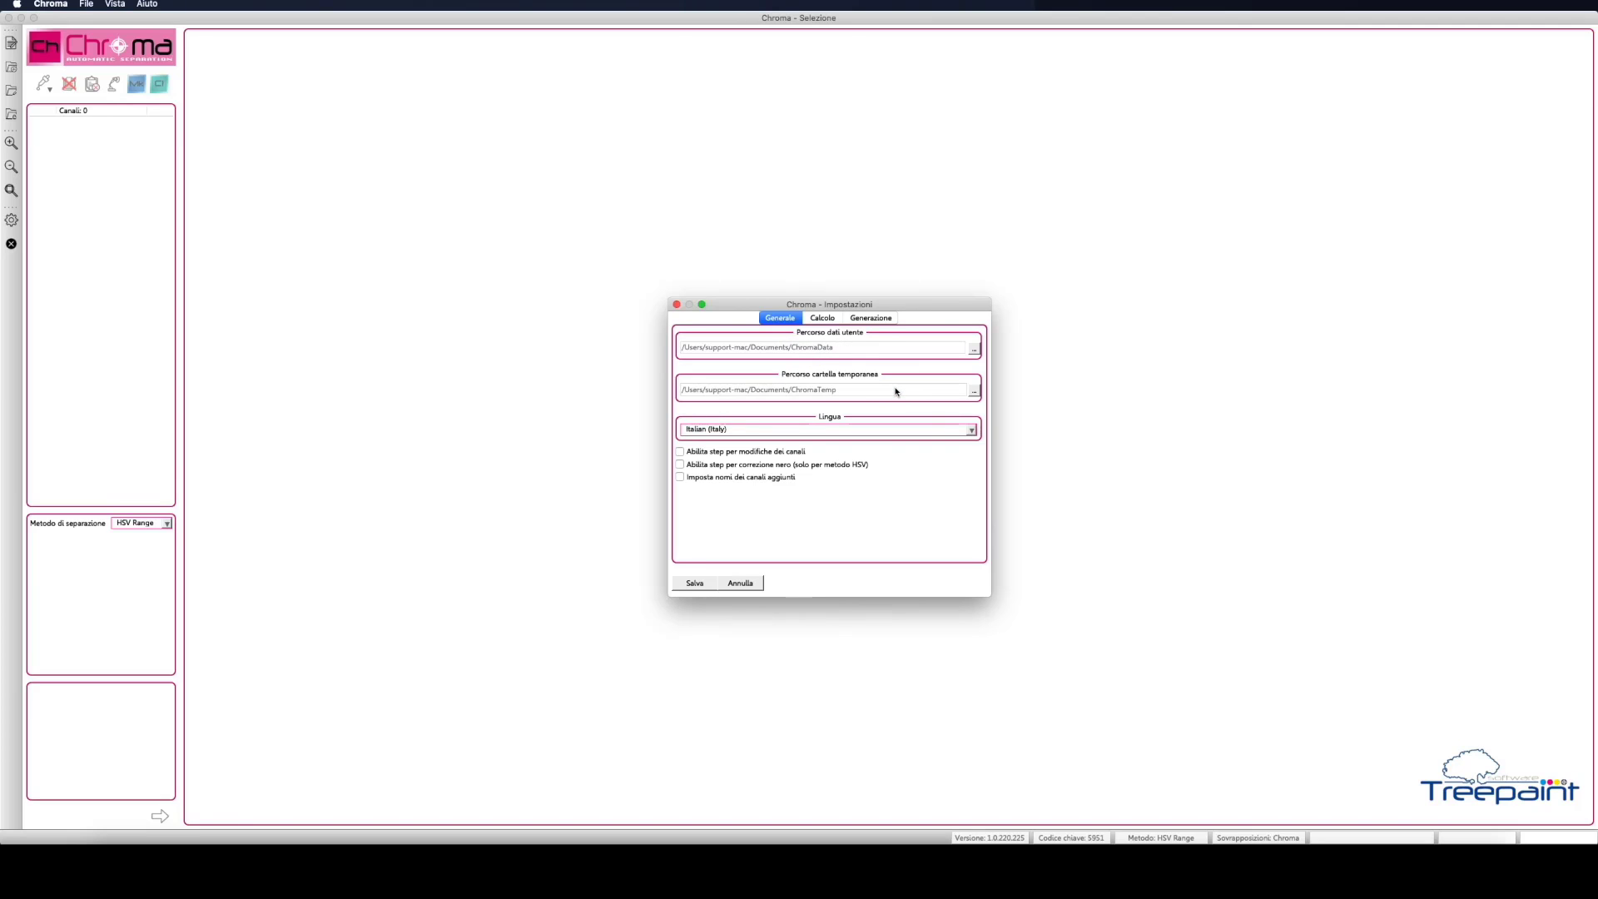
Step: Keep Italian (Italy) as the language and enable the channel editing step, HSV black correction step and naming of added channels
click(882, 430)
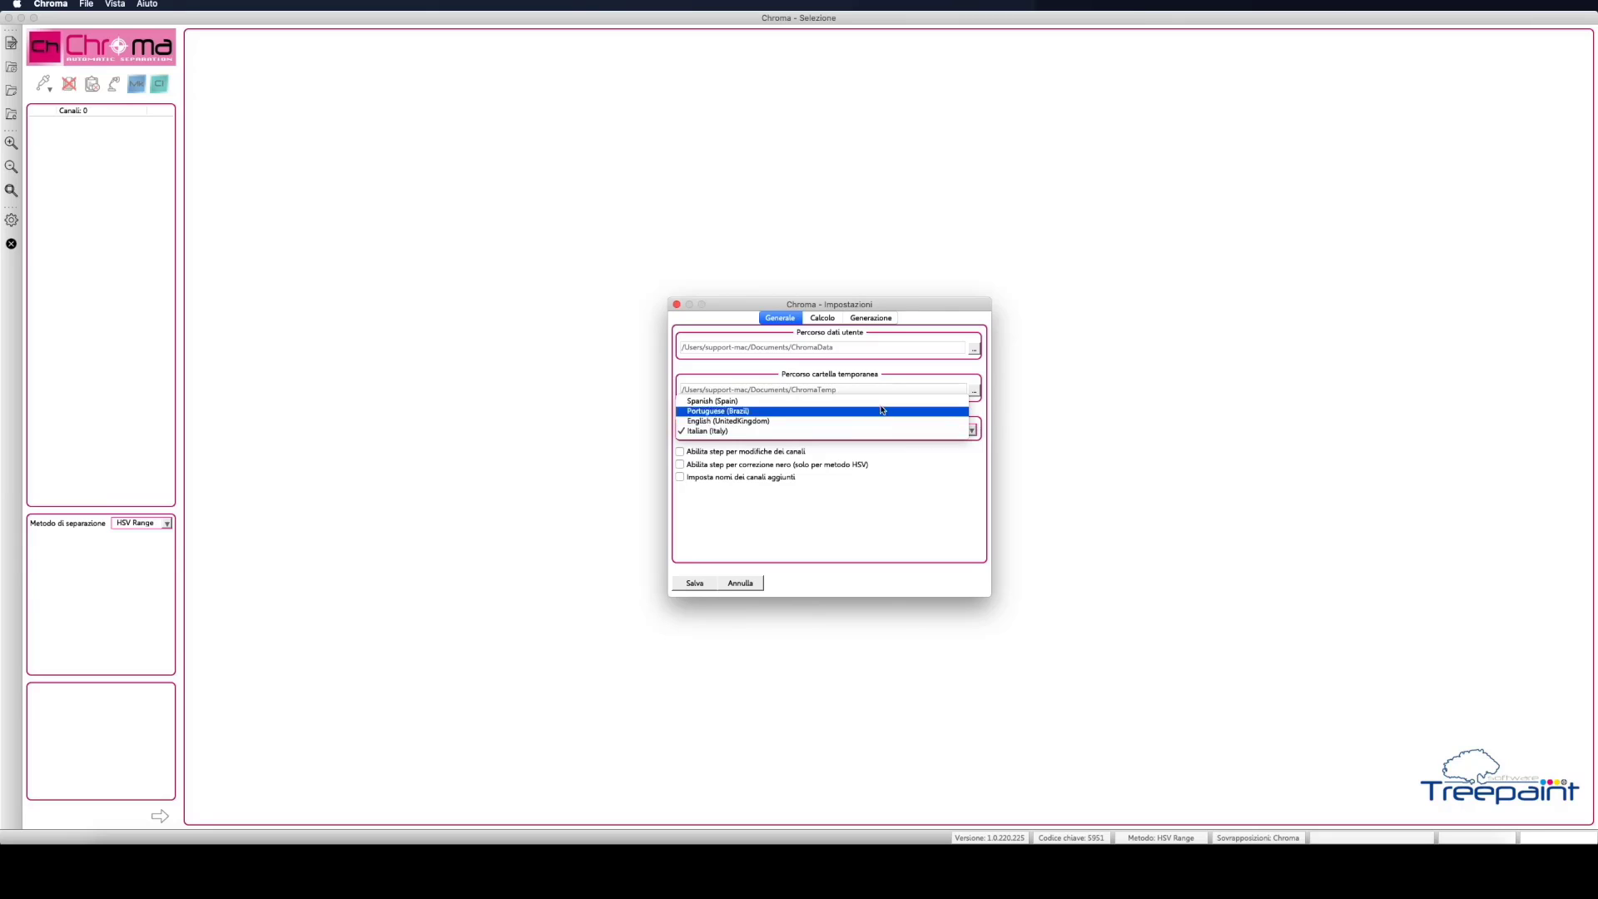
click(883, 435)
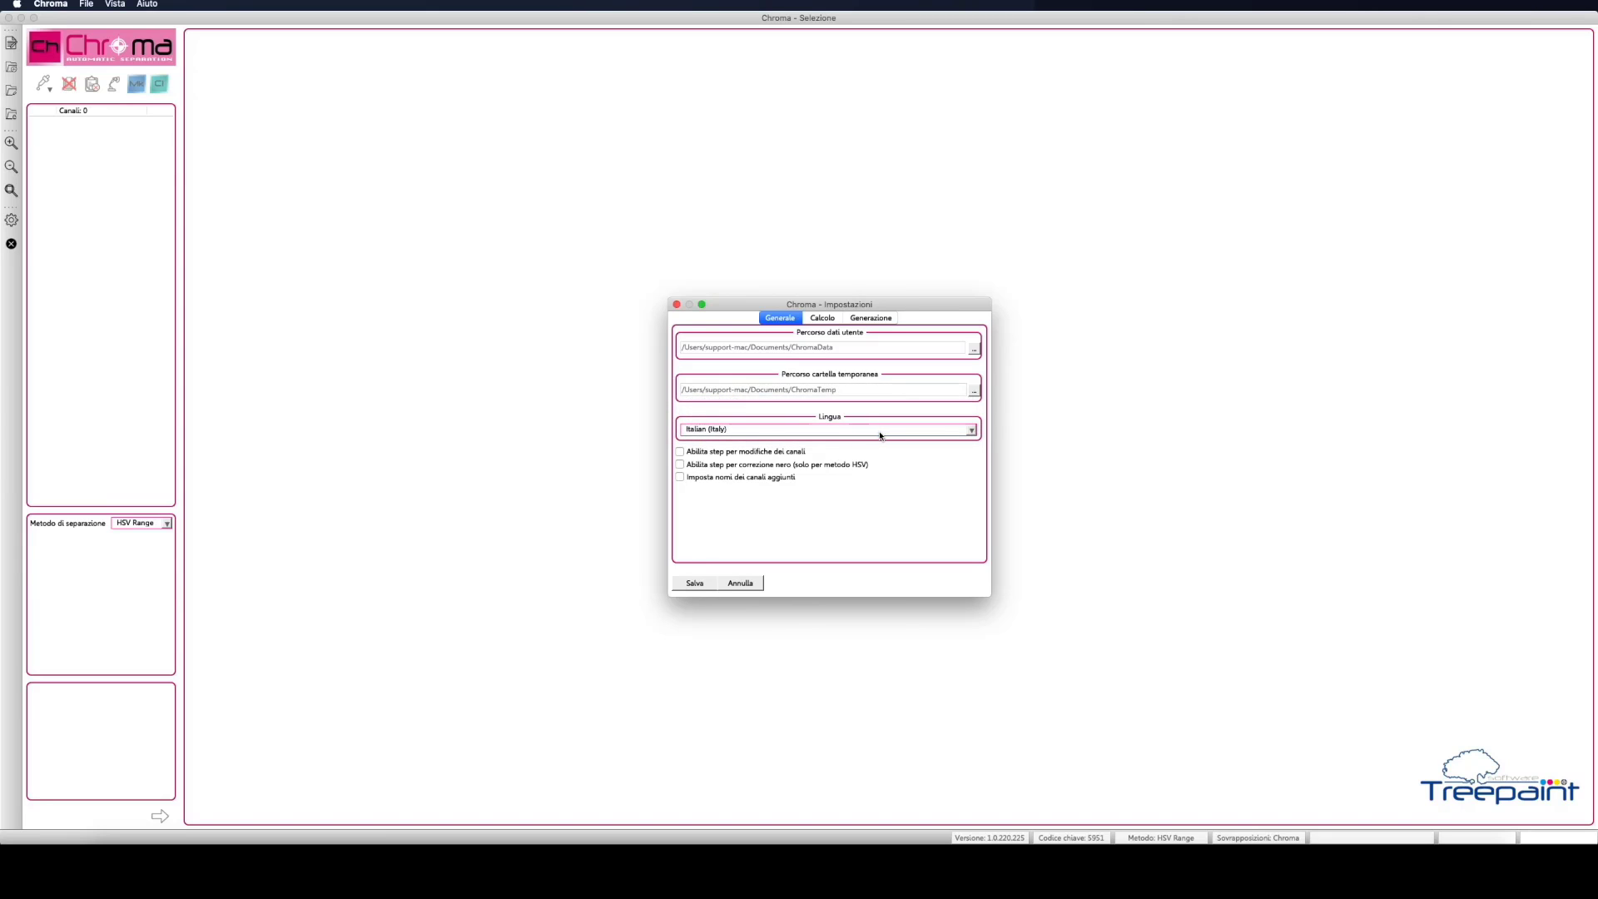
click(702, 455)
click(705, 469)
click(718, 484)
Step: In the calculation settings, keep HSV Range separation, enable the Chroma merge method and enable automatic cleaning of channels below 1%
click(832, 320)
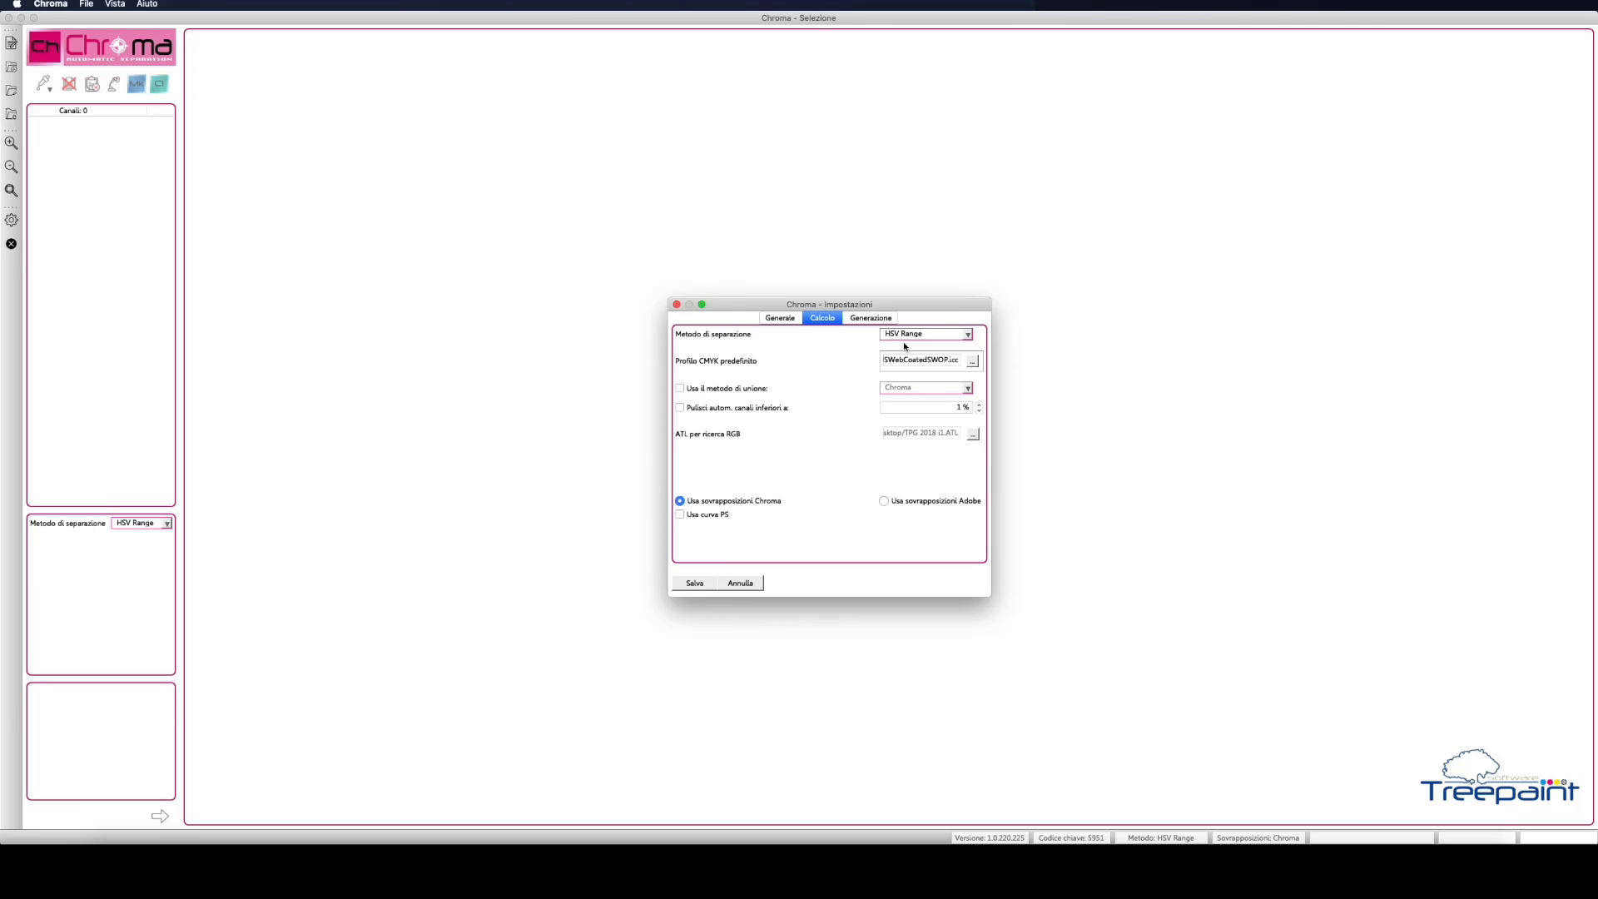
click(927, 338)
click(928, 338)
click(736, 389)
click(905, 389)
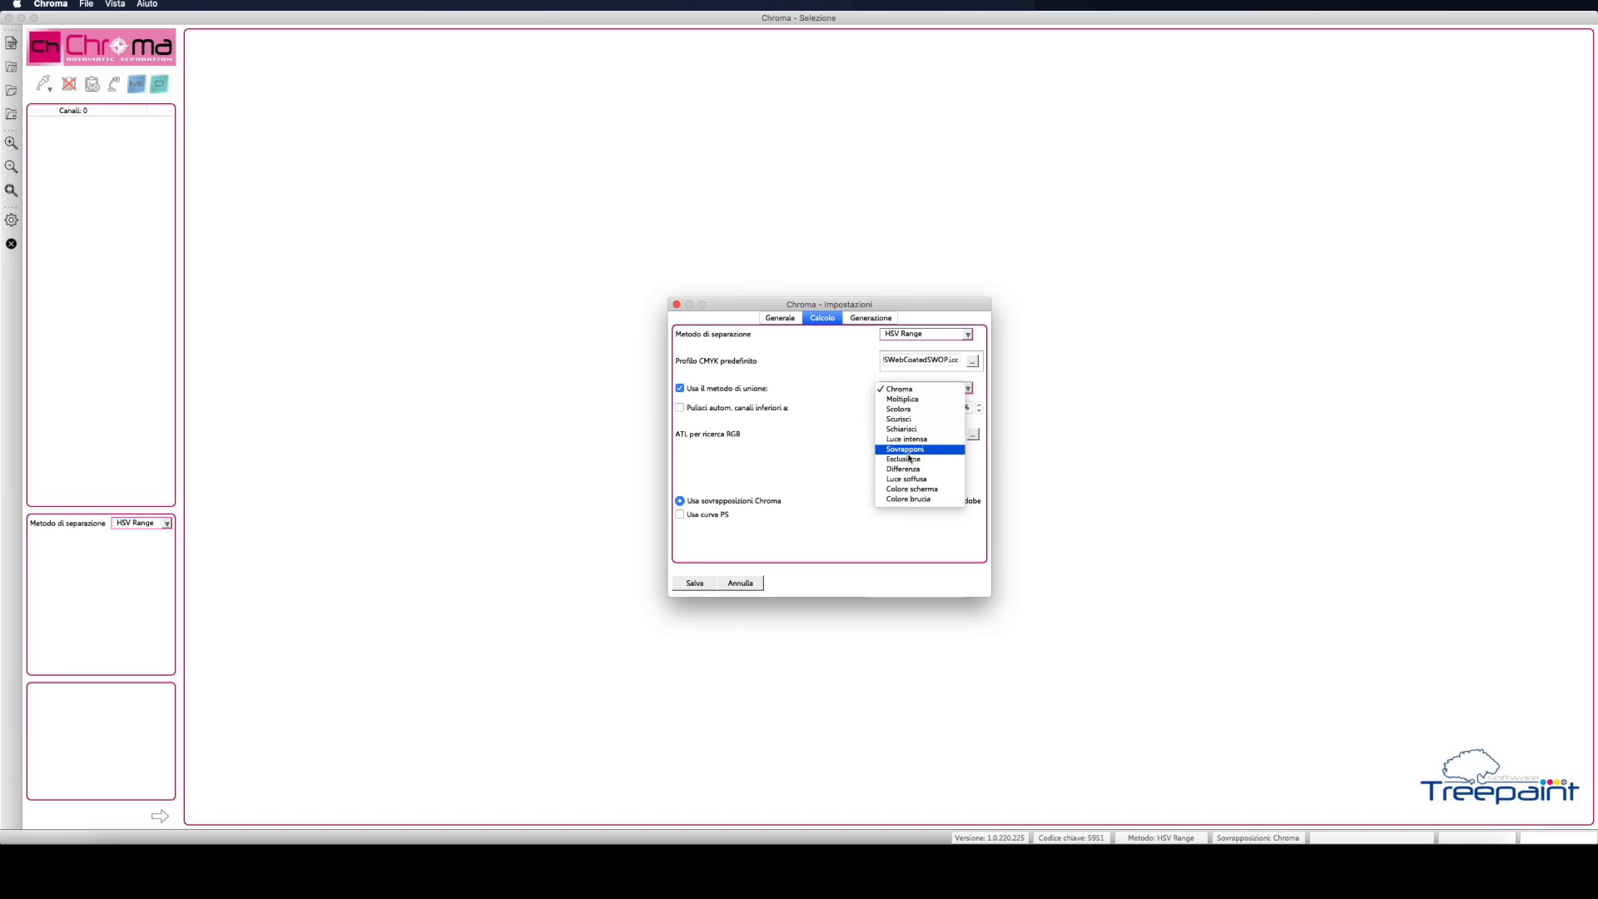
click(922, 394)
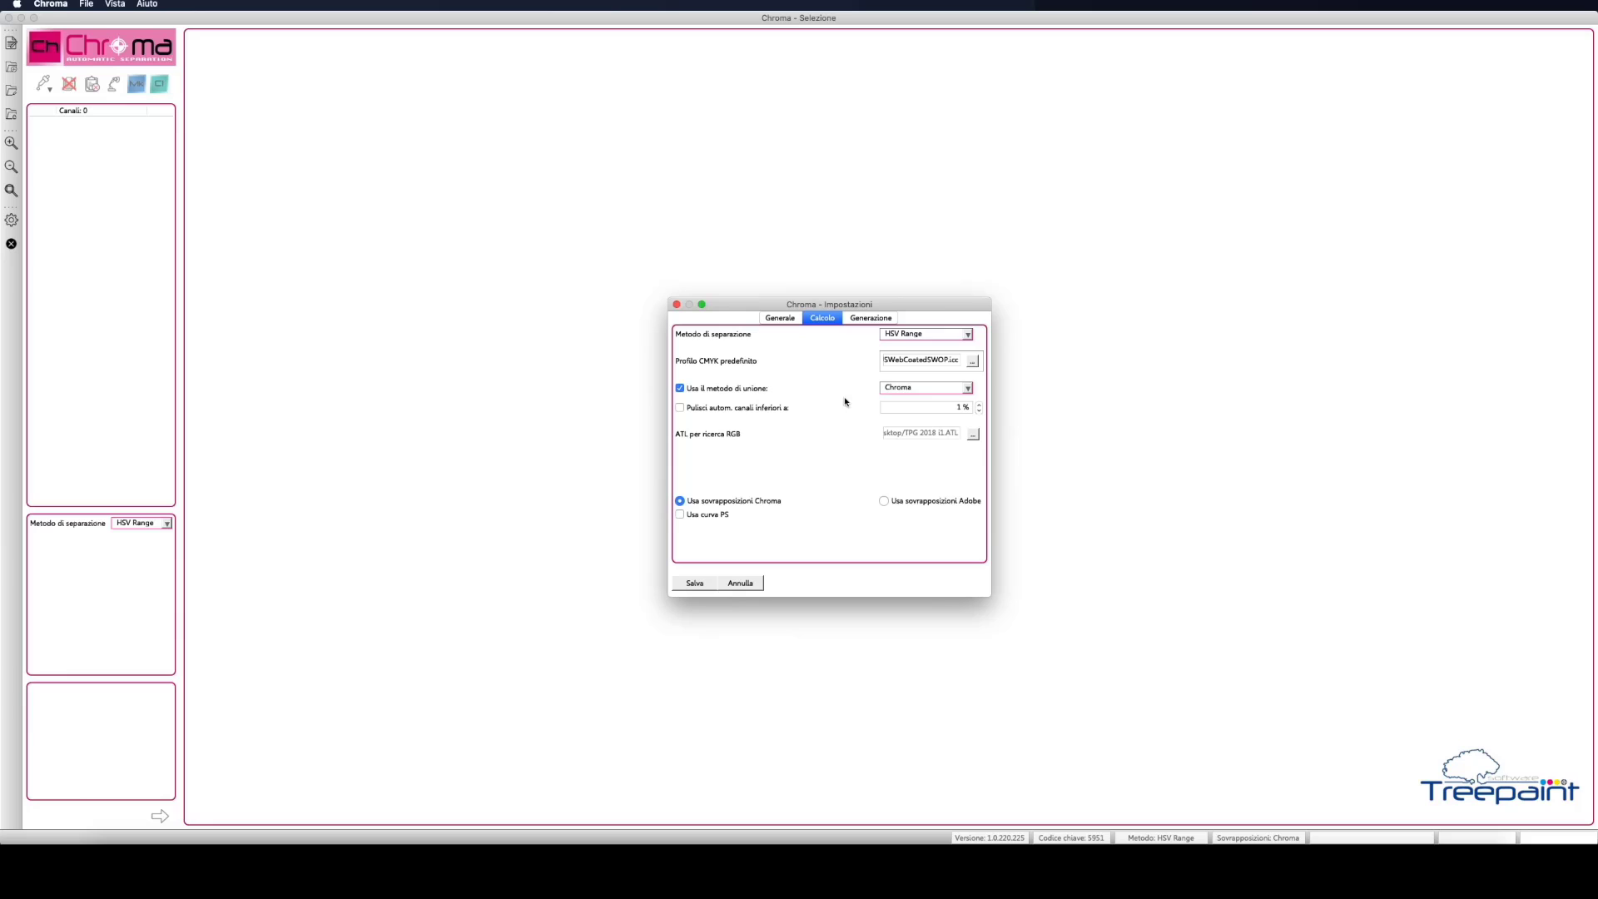
click(767, 411)
Step: Try Adobe overlays (sovrapposizioni Adobe) with Dot Gain 20%, and switch back to Chroma overlays
click(940, 504)
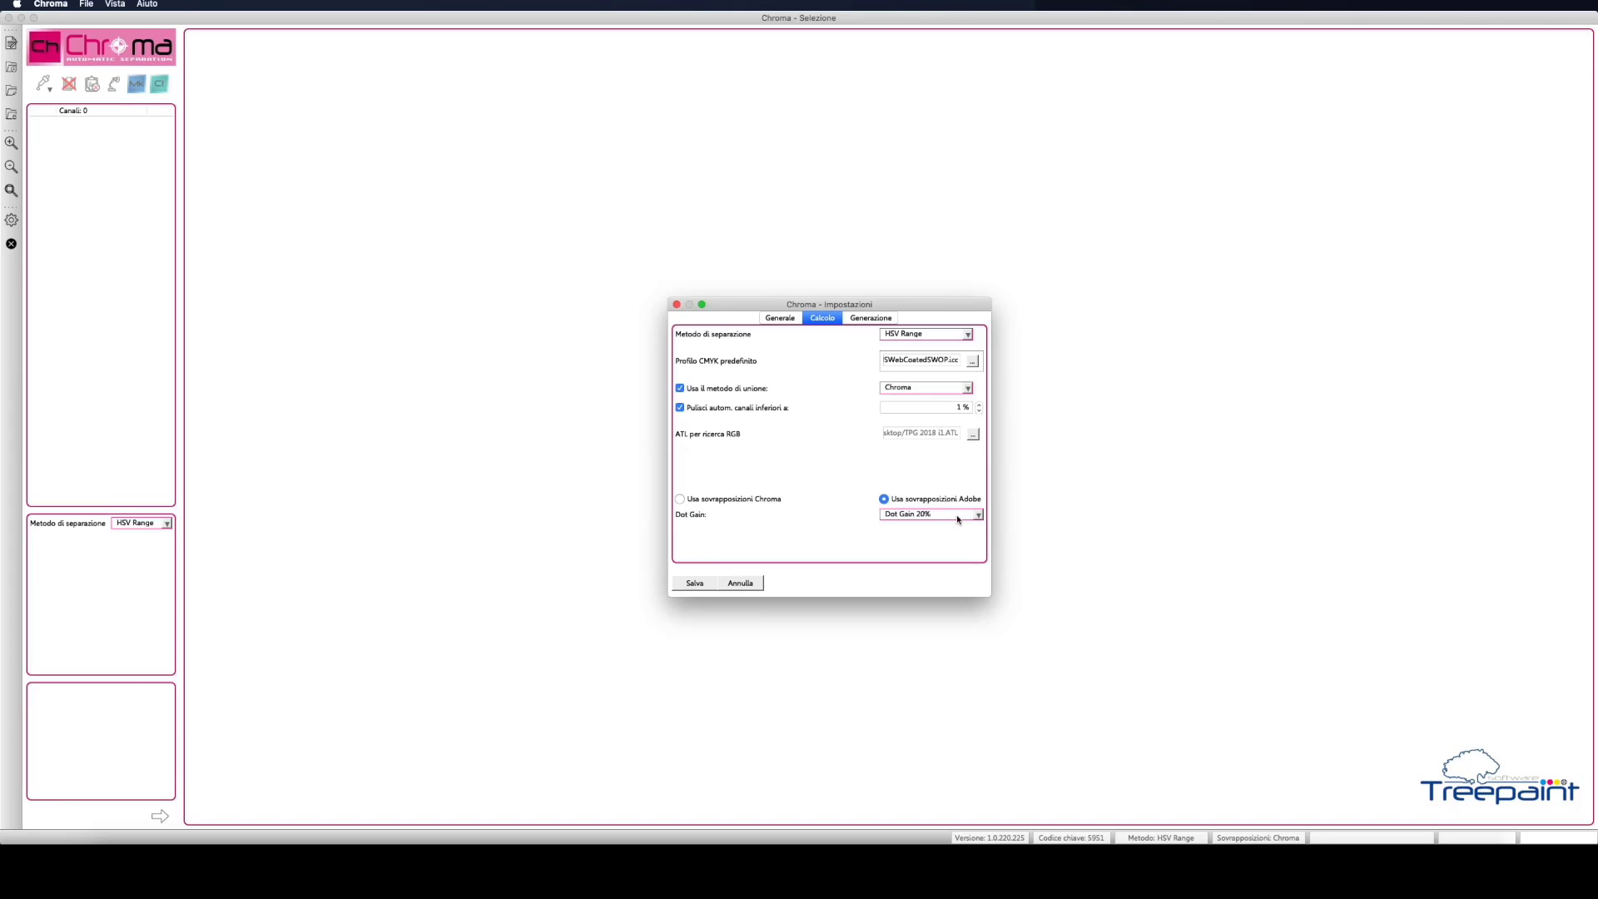
click(958, 518)
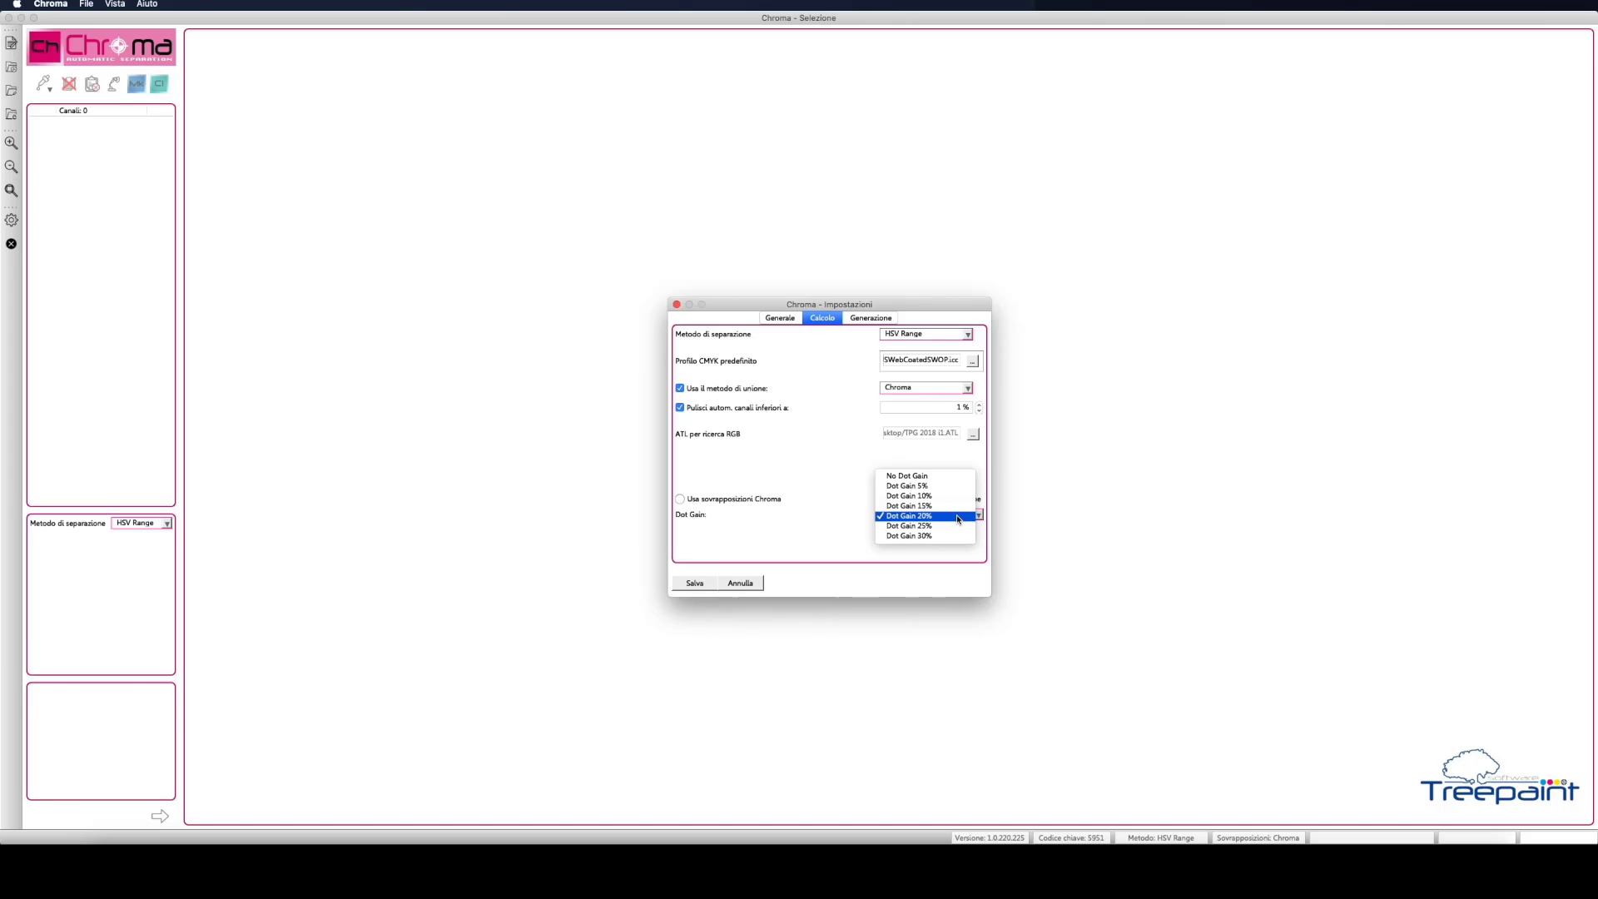
click(958, 518)
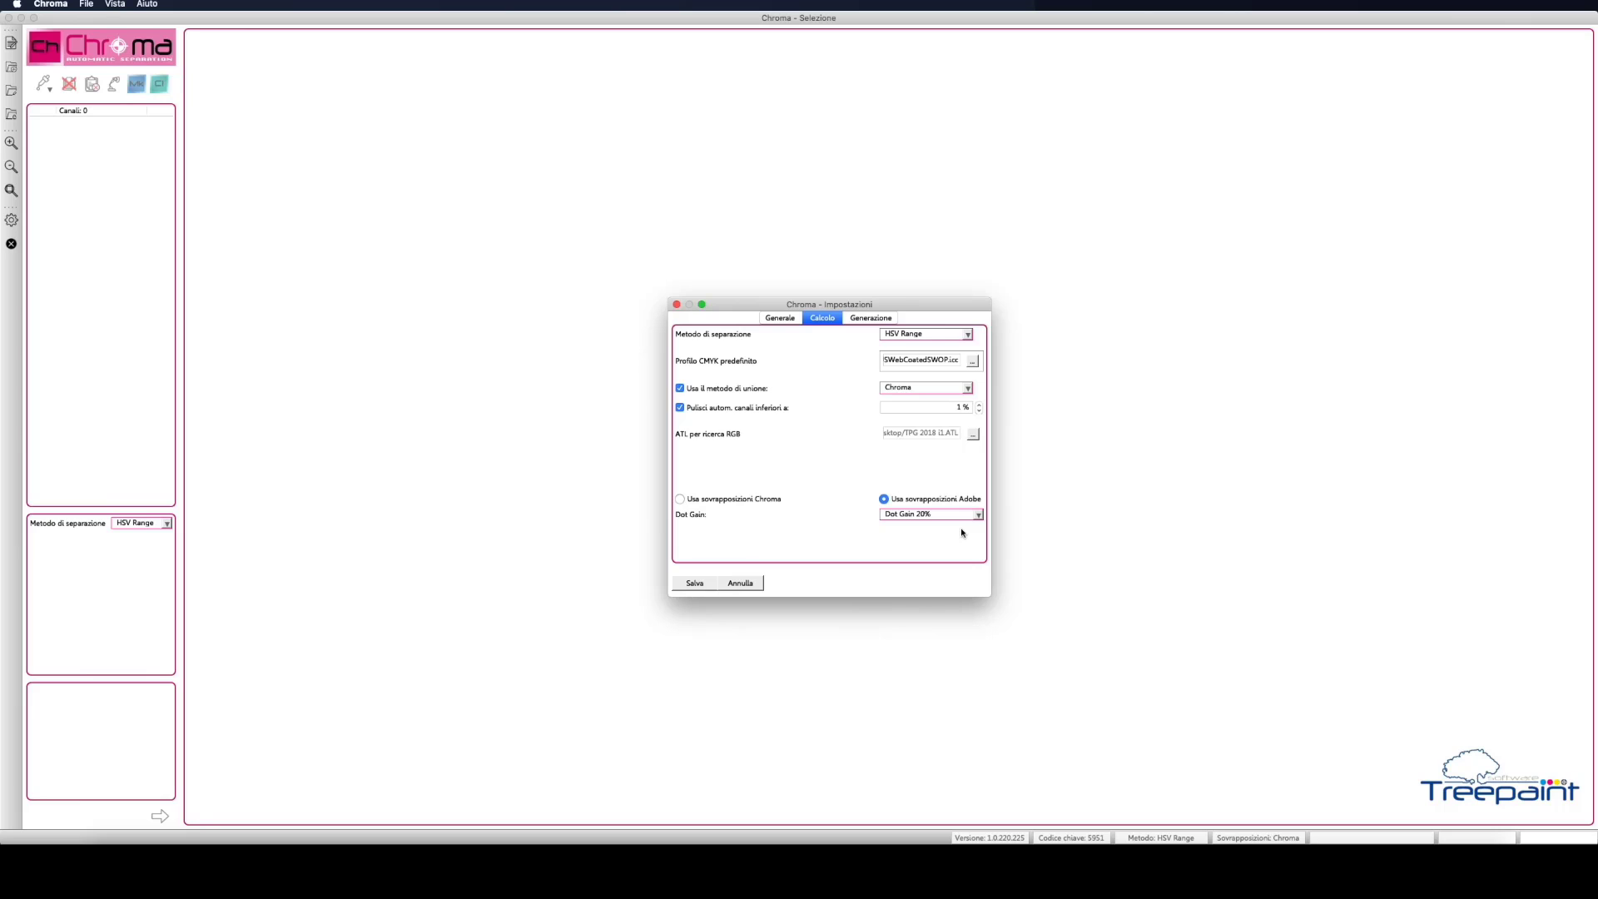
click(752, 504)
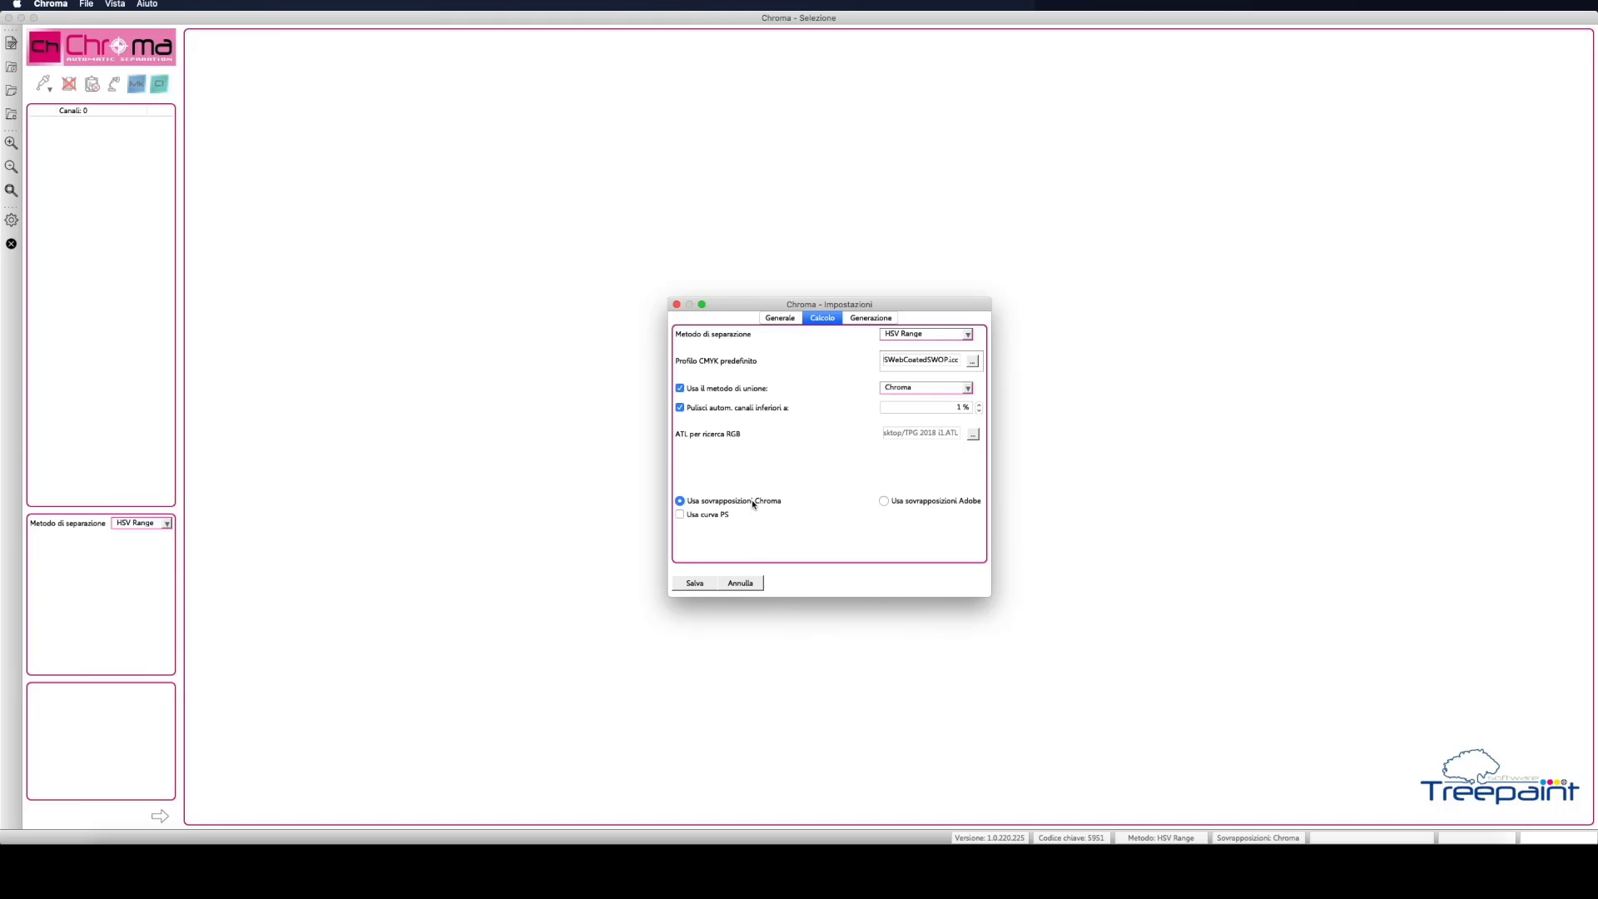
Step: Enable the PS curves for Chroma overlays and set the separation method to HSV-LAB
click(704, 519)
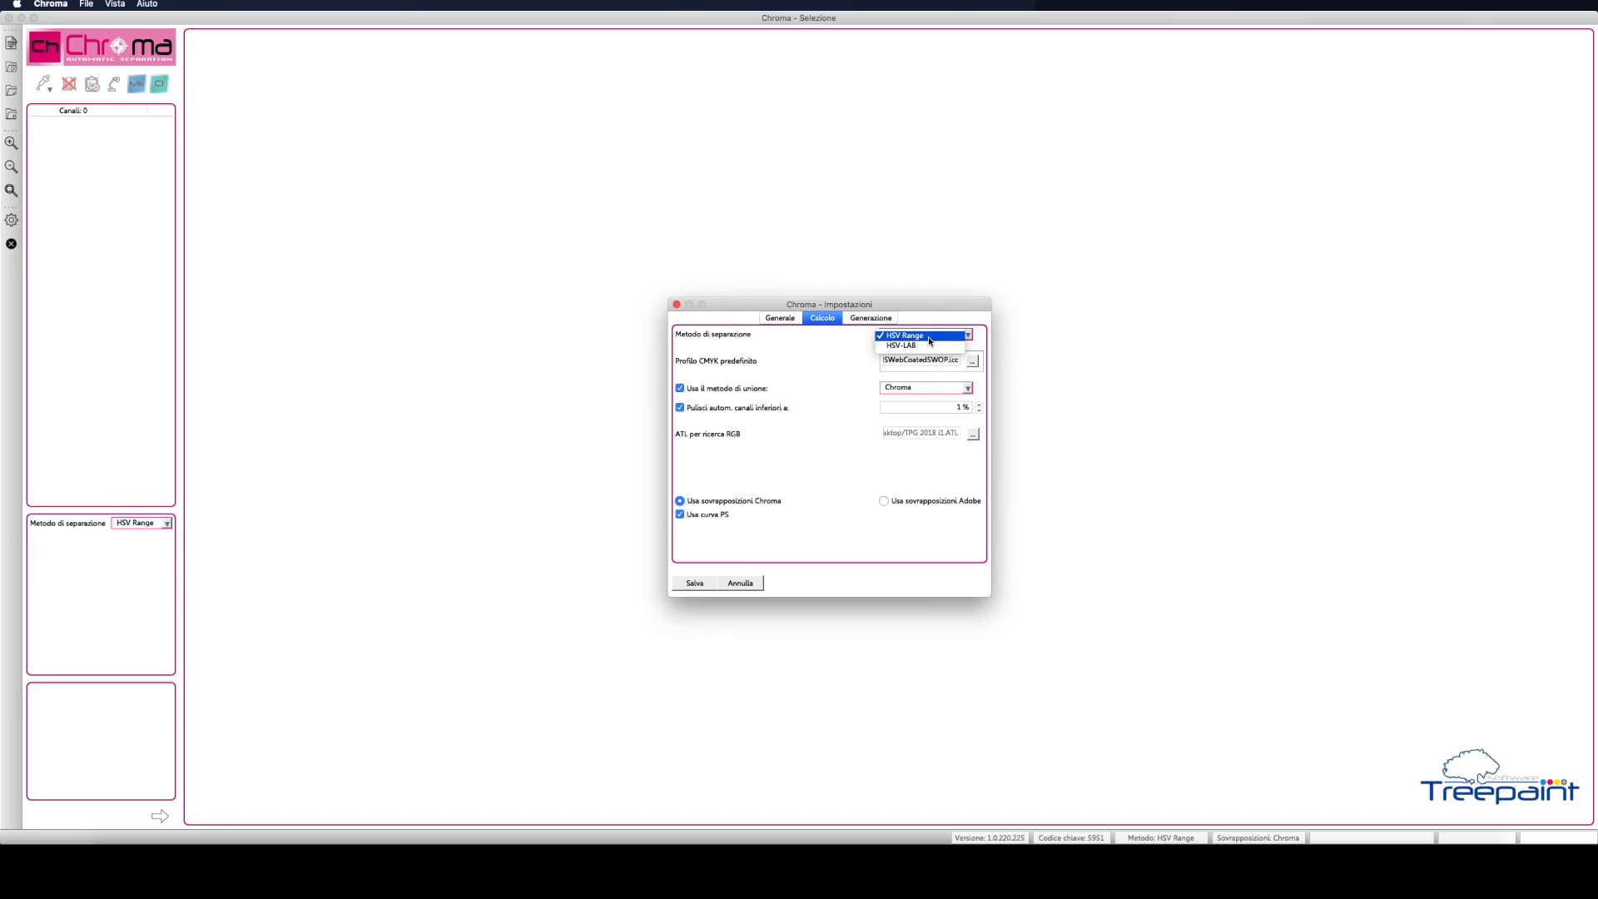
click(930, 346)
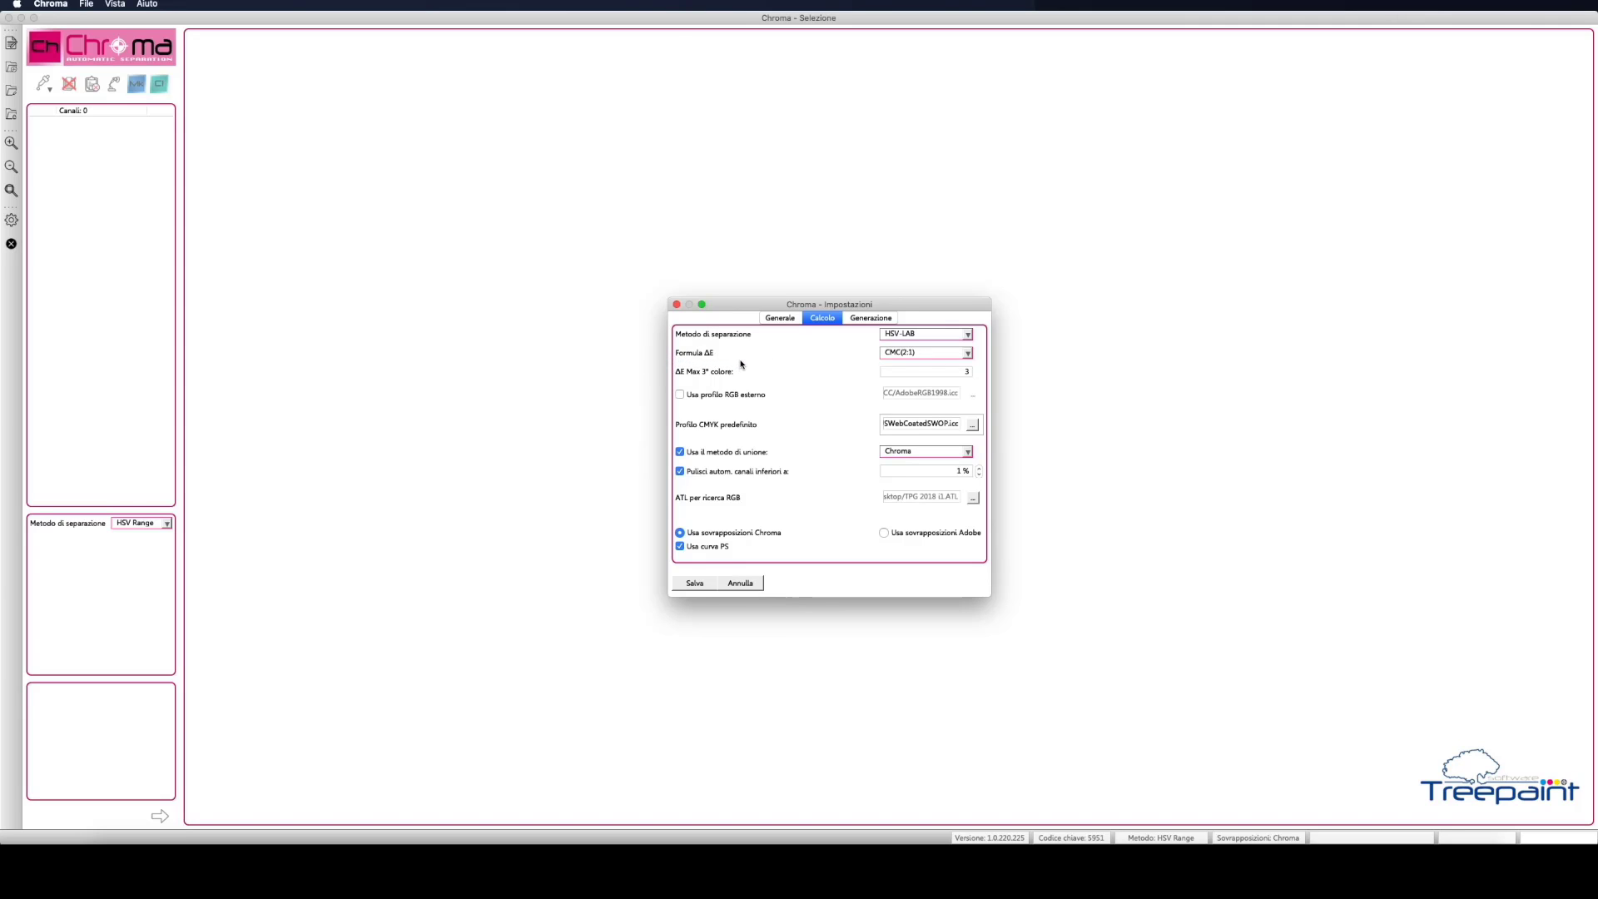
Step: Keep CMC(2:1) as the ΔE formula and enable the external RGB profile
click(928, 357)
click(928, 357)
click(756, 400)
Step: In the generation settings, enable mirroring and rotation with Rapporto X, and set the PSD colour space to LAB
click(880, 319)
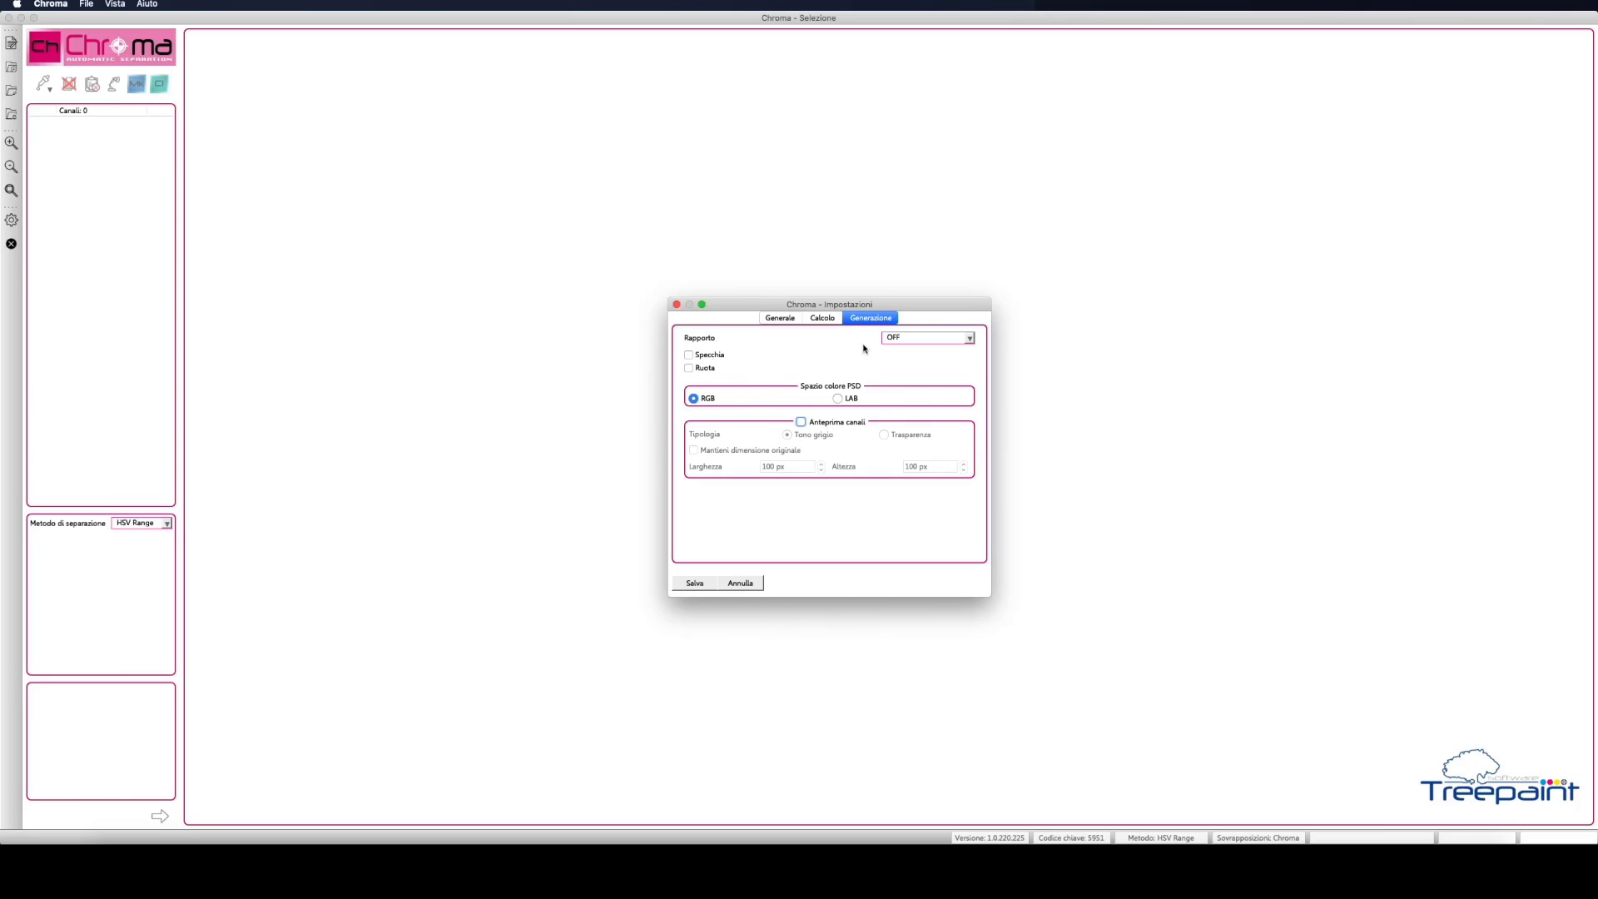
click(714, 356)
click(706, 372)
click(920, 343)
click(921, 352)
click(856, 405)
Step: Enable the channel preview with the Trasparenza type and original dimensions, and save the settings
click(839, 424)
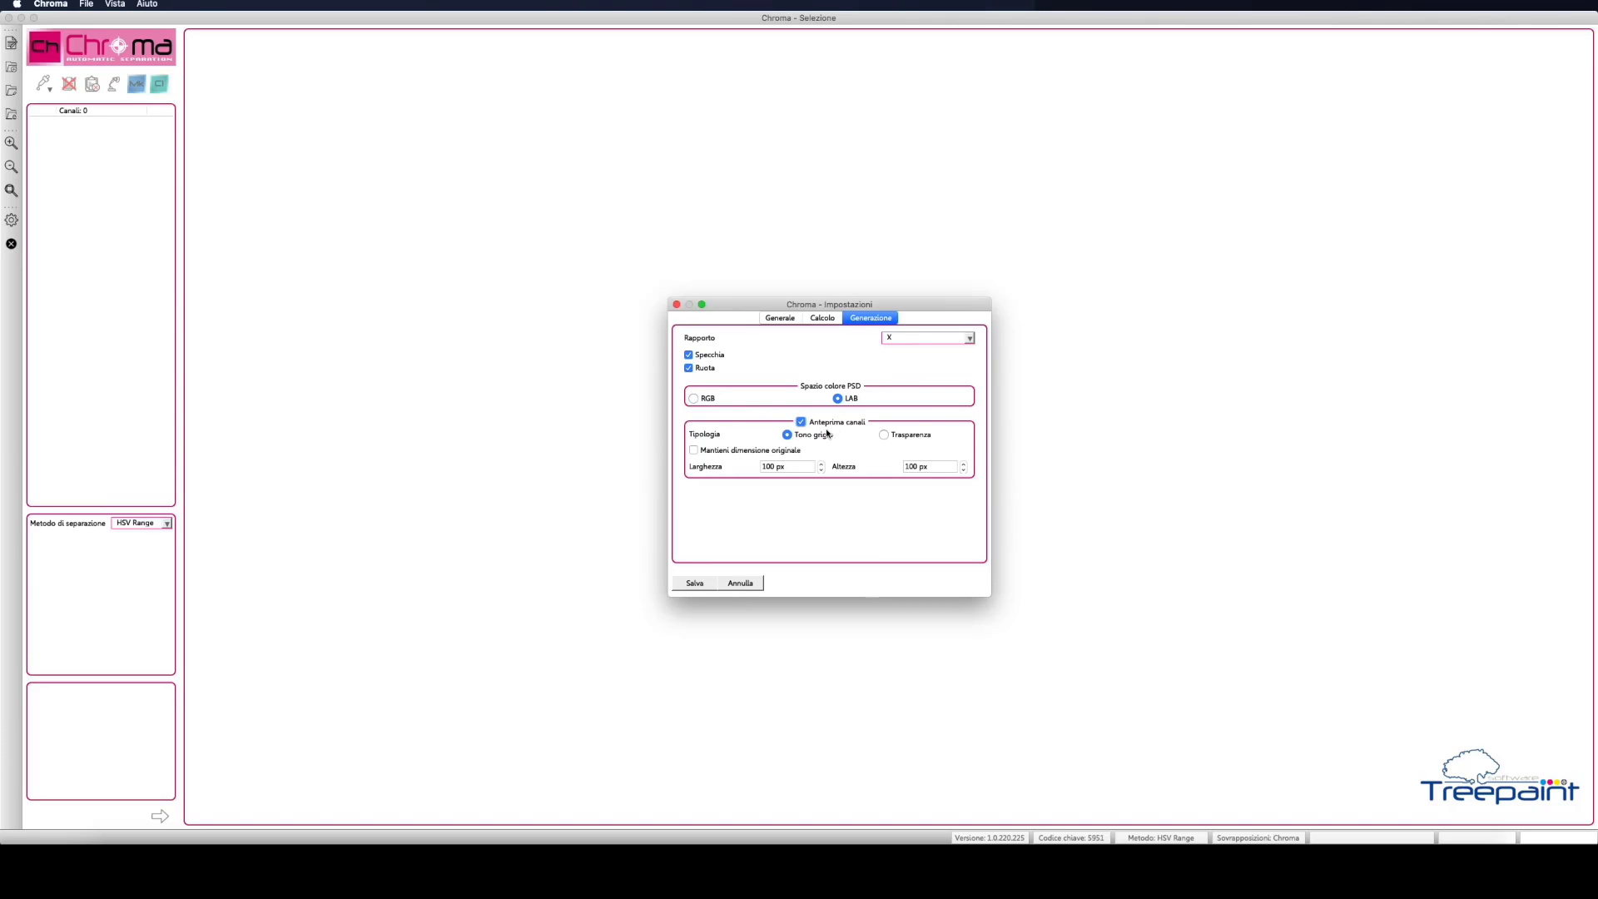
click(902, 437)
click(760, 454)
click(705, 581)
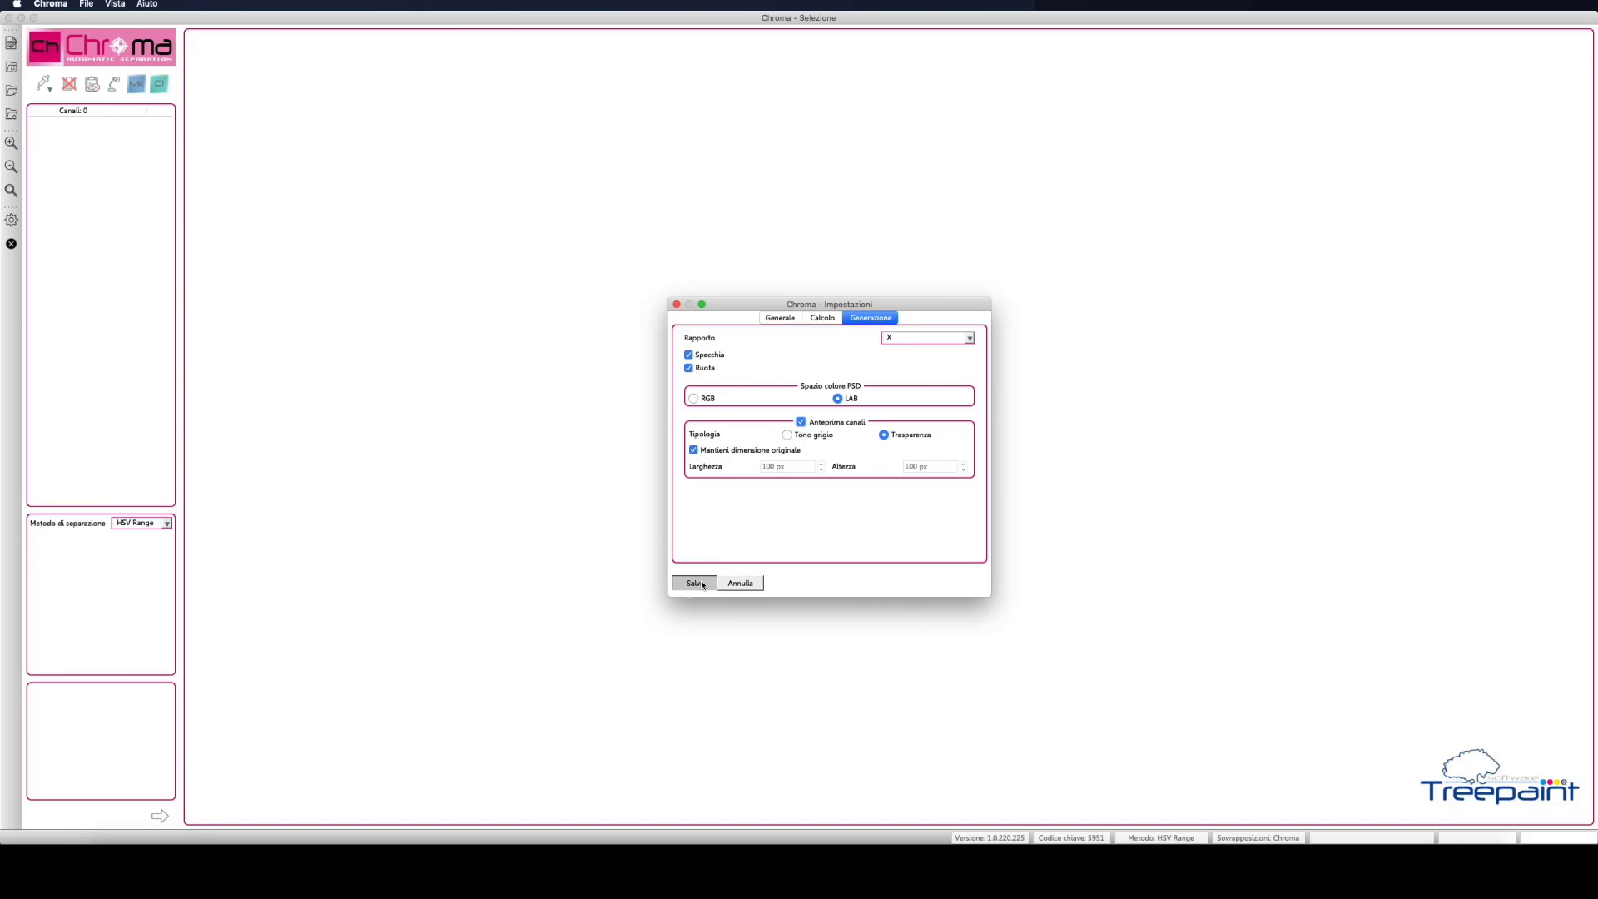
click(862, 457)
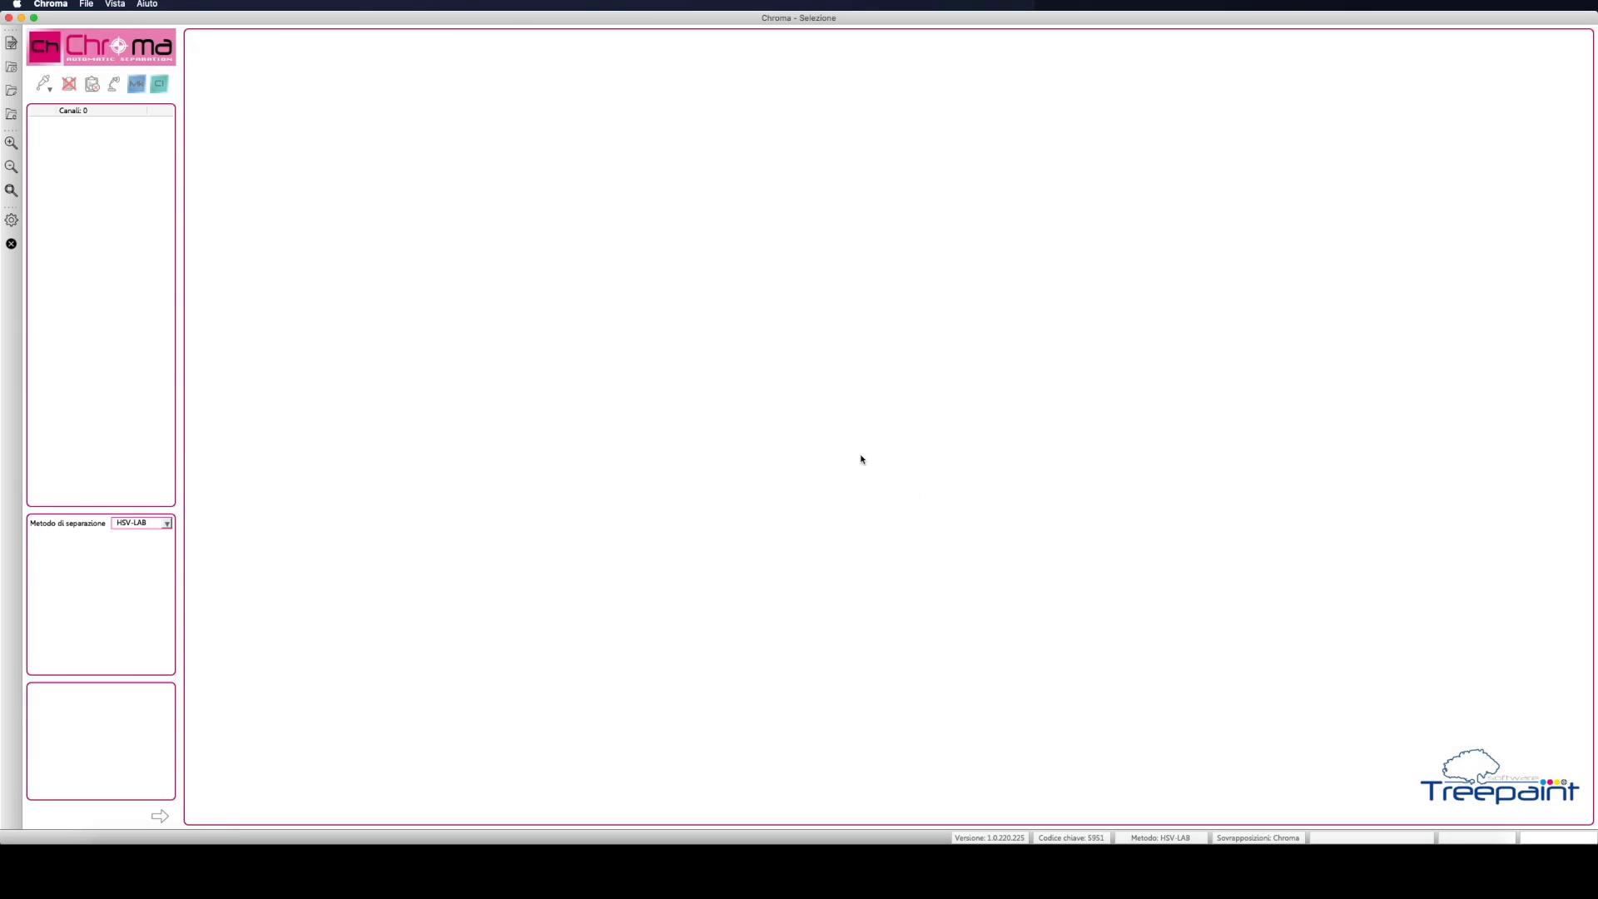